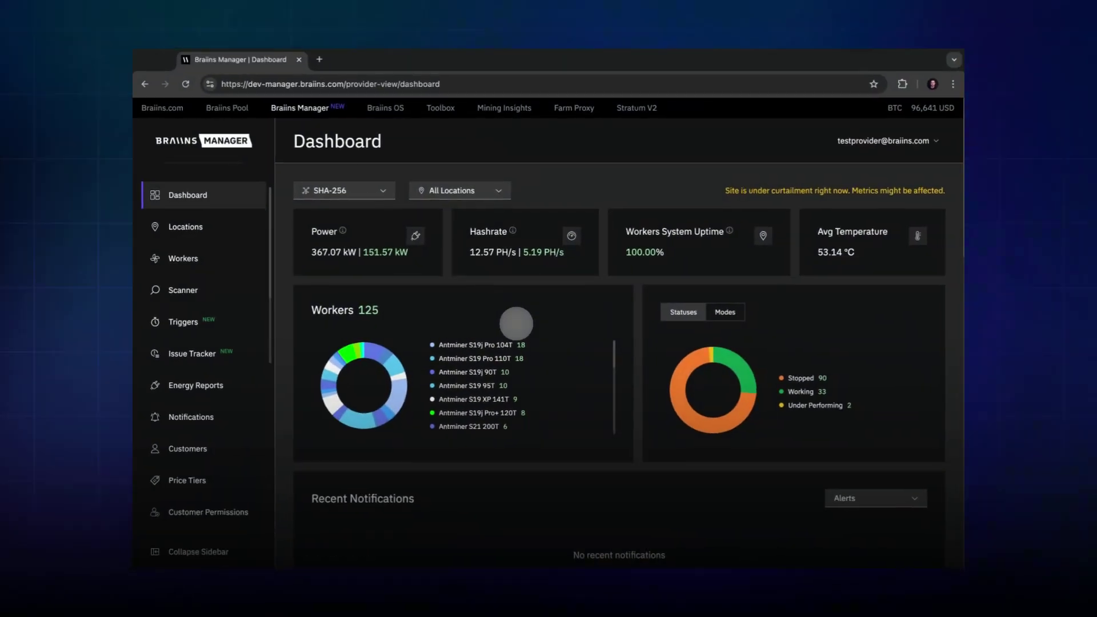
{"action": "scroll", "coordinate": [516, 323], "scroll_direction": "down", "scroll_amount": 2}
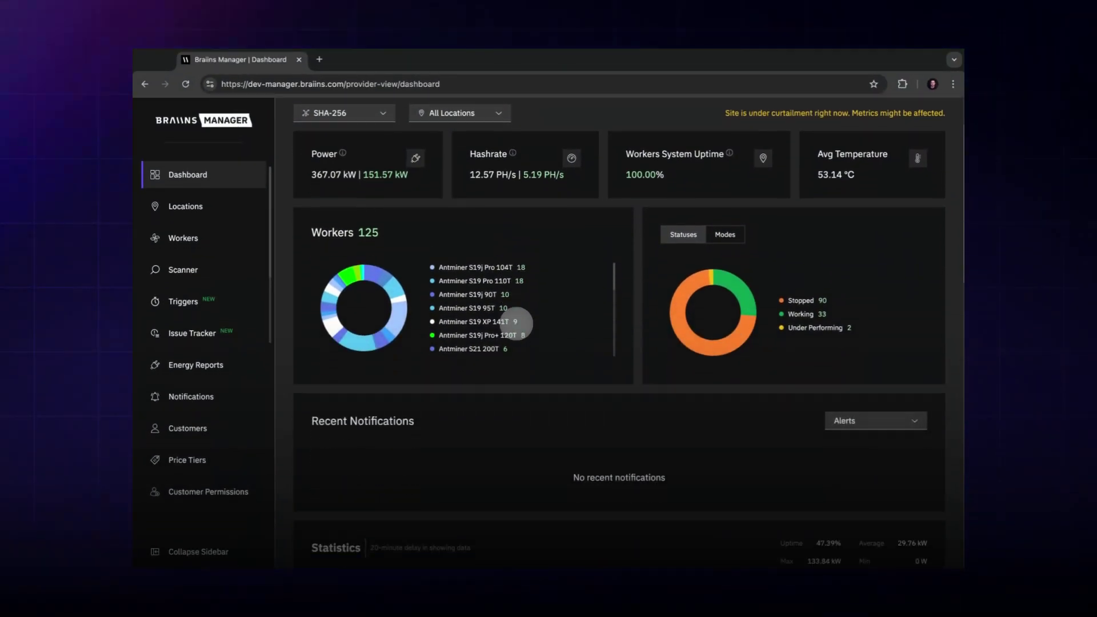
{"action": "scroll", "coordinate": [516, 324], "scroll_direction": "down", "scroll_amount": 1}
{"action": "scroll", "coordinate": [516, 324], "scroll_direction": "down", "scroll_amount": 1}
{"action": "scroll", "coordinate": [516, 322], "scroll_direction": "down", "scroll_amount": 2}
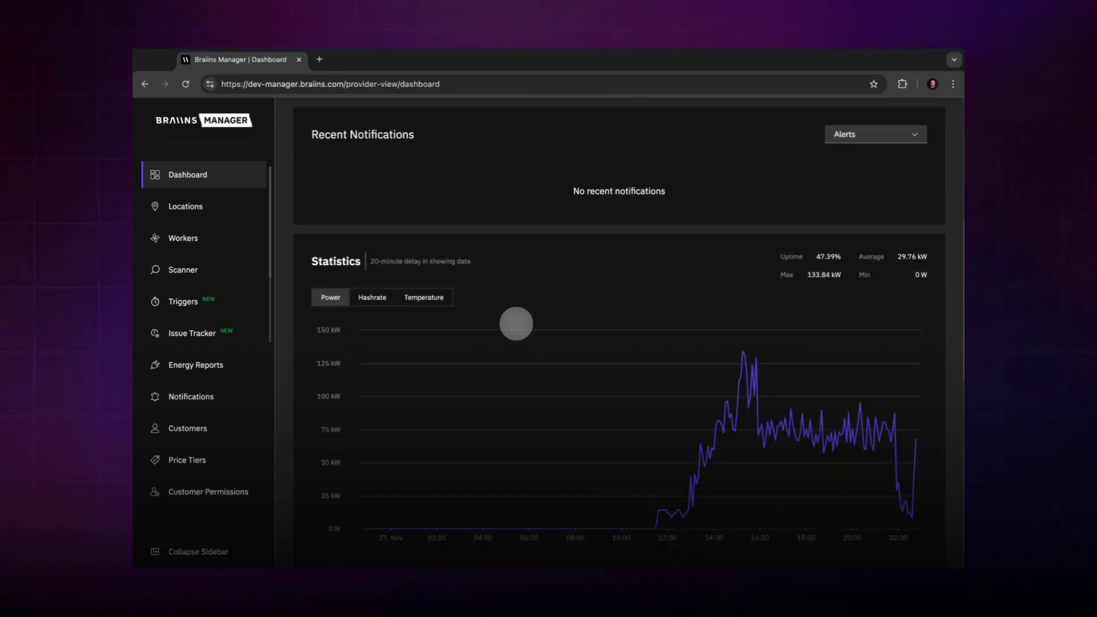
{"action": "scroll", "coordinate": [516, 323], "scroll_direction": "down", "scroll_amount": 2}
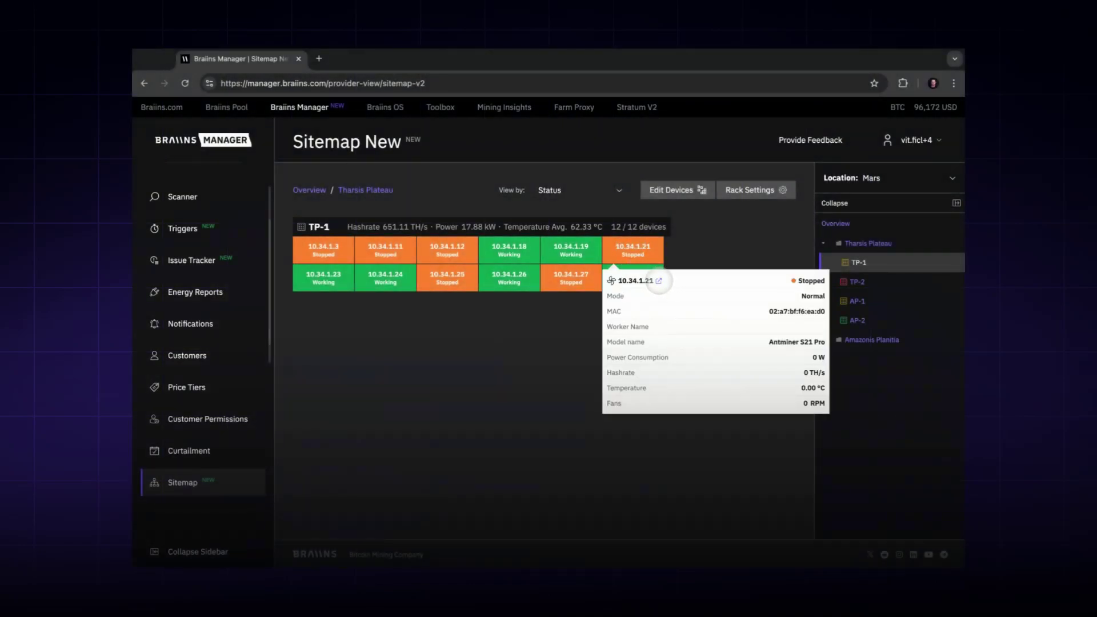
Open the full details of Stopped worker 10.34.1.21 in rack TP-1 from its Sitemap tooltip
{"action": "left_click", "coordinate": [658, 281]}
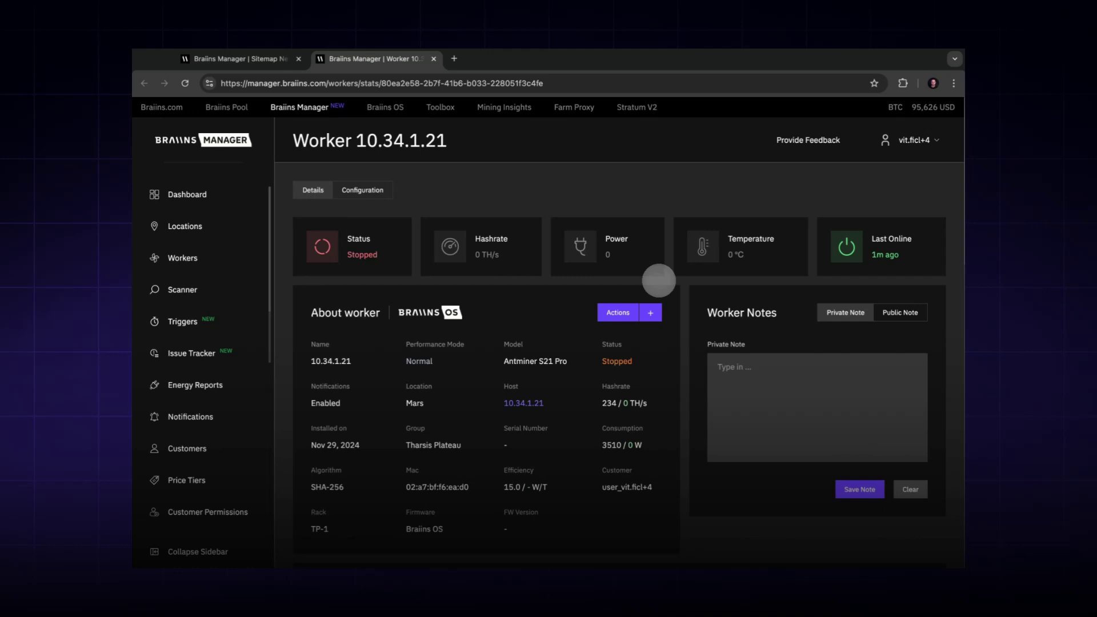
Choose Restart from the Workers Actions menu to show checkboxes for all 125 workers
{"action": "left_click", "coordinate": [390, 271]}
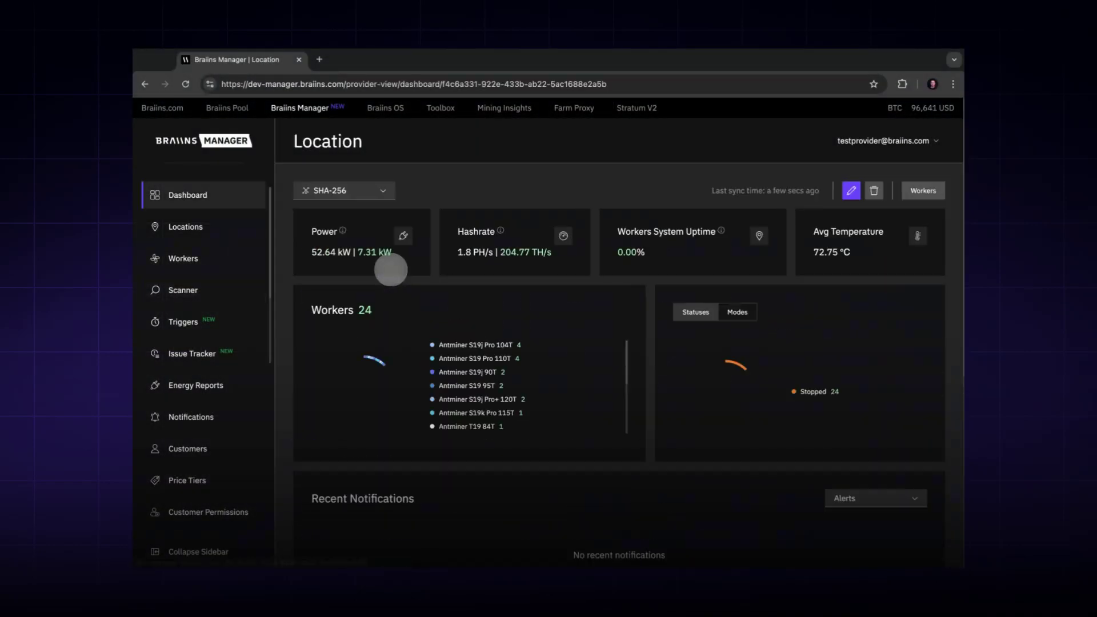
{"action": "left_click", "coordinate": [934, 192]}
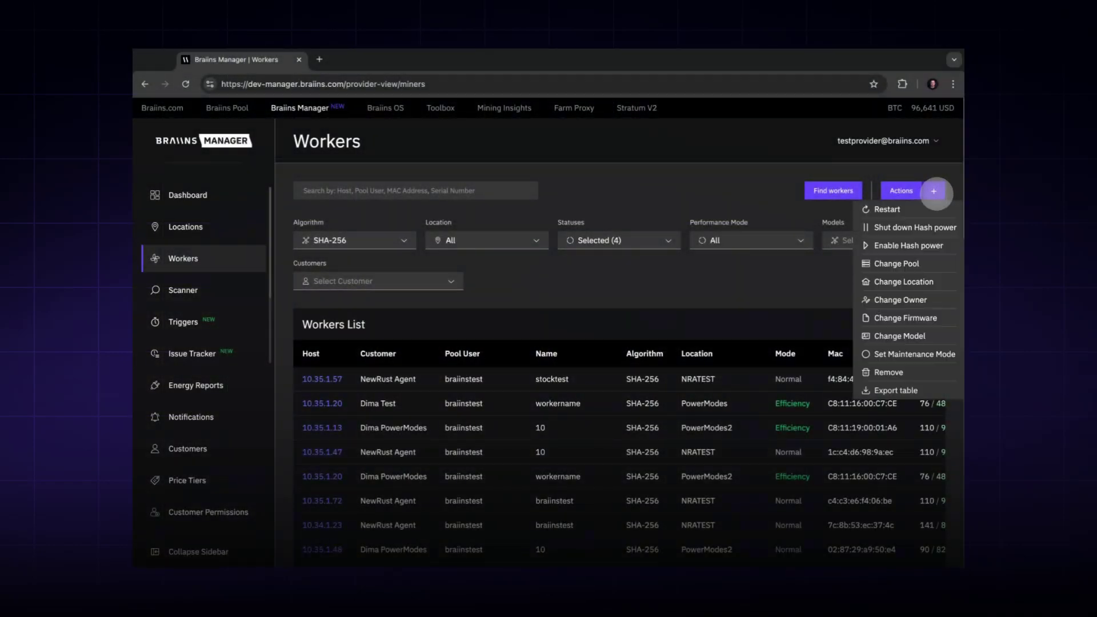
{"action": "left_click", "coordinate": [887, 209]}
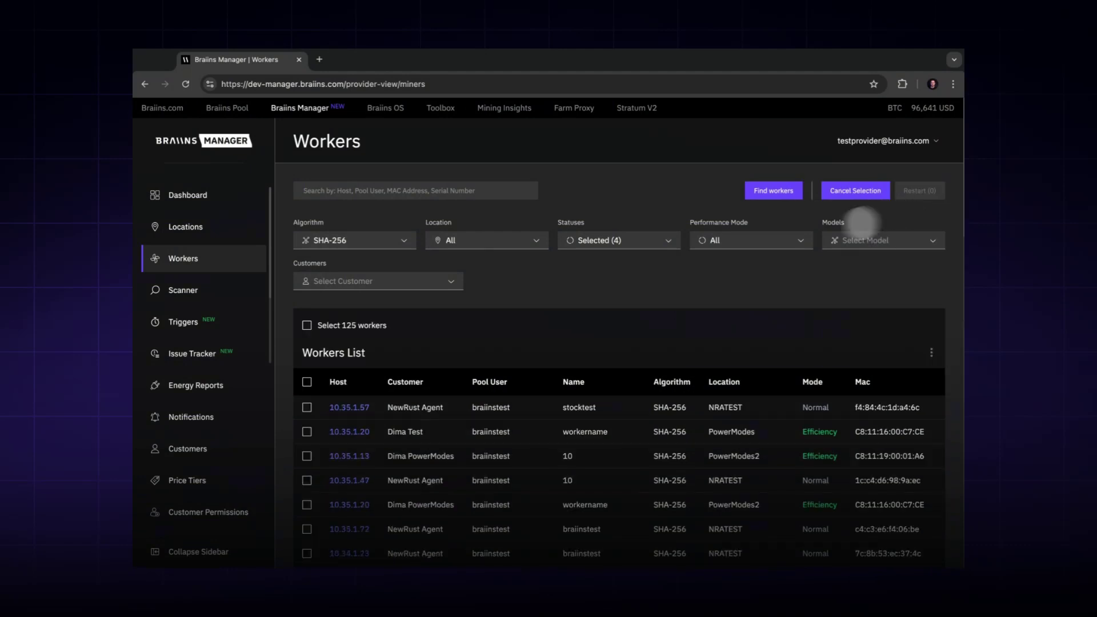